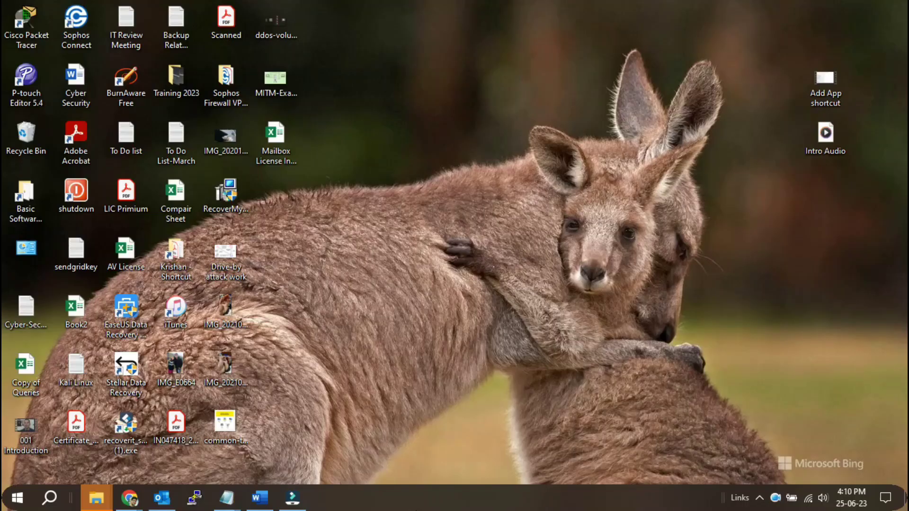
Launch Word twice from the desktop MsWord menu entry, opening and closing a blank document each time.
right_click(451, 103)
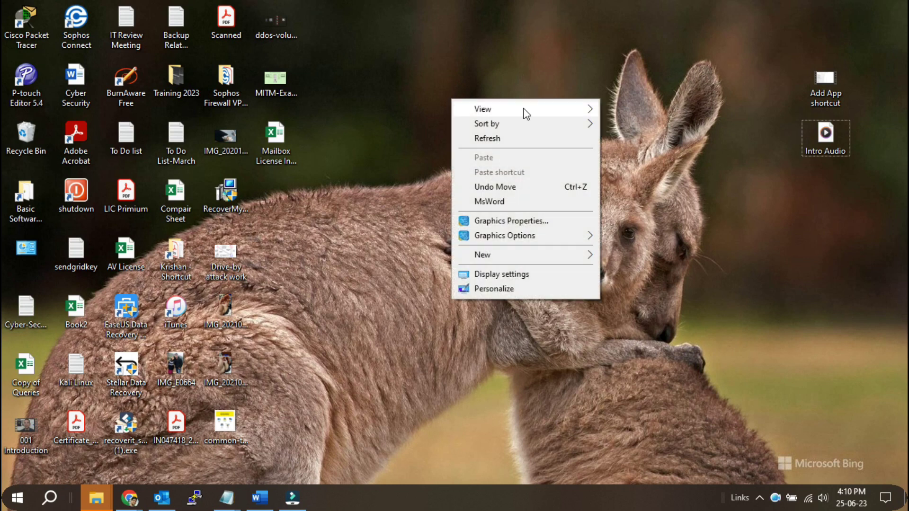
left_click(477, 204)
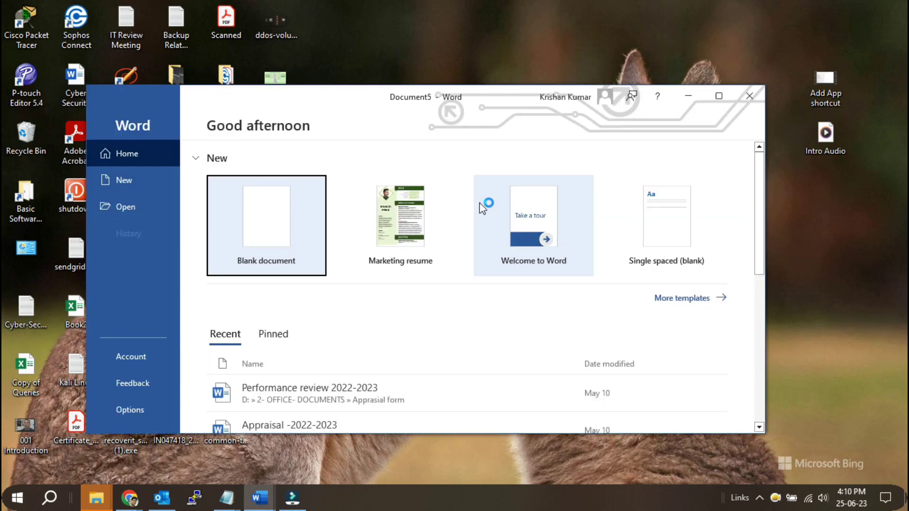
left_click(271, 216)
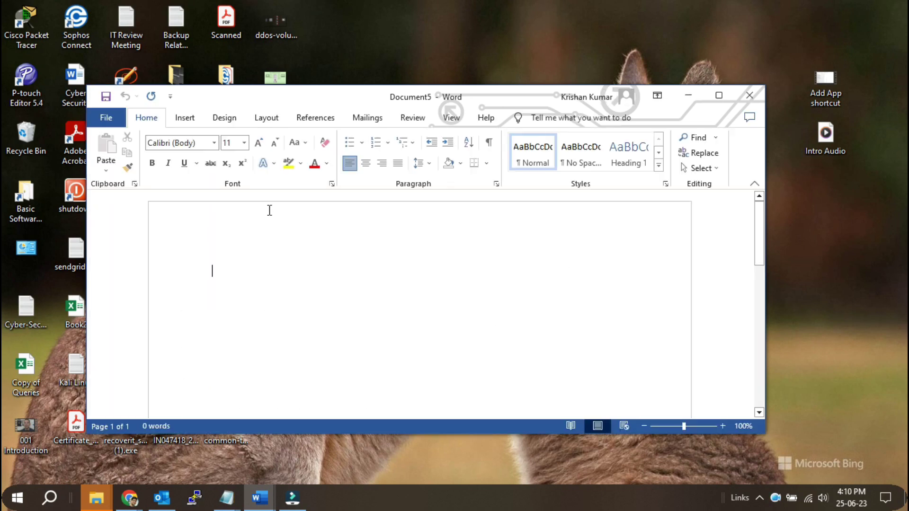
left_click(750, 96)
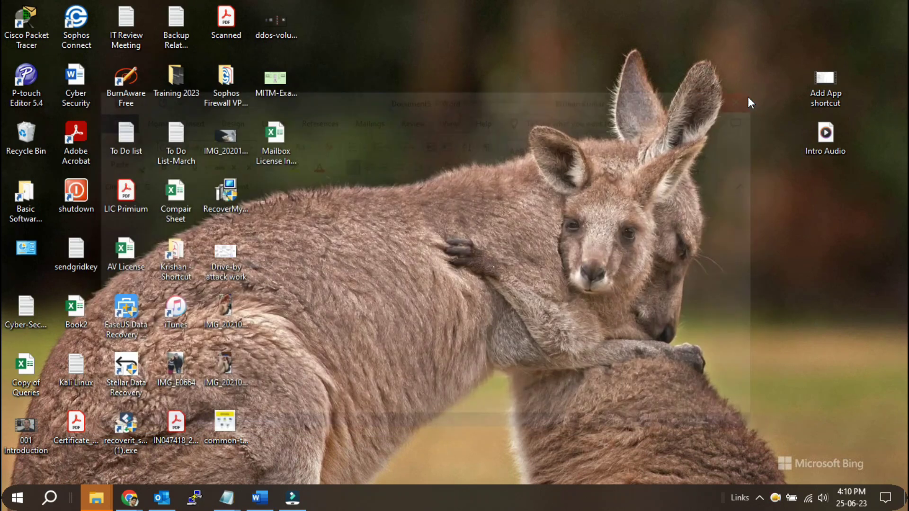
right_click(396, 83)
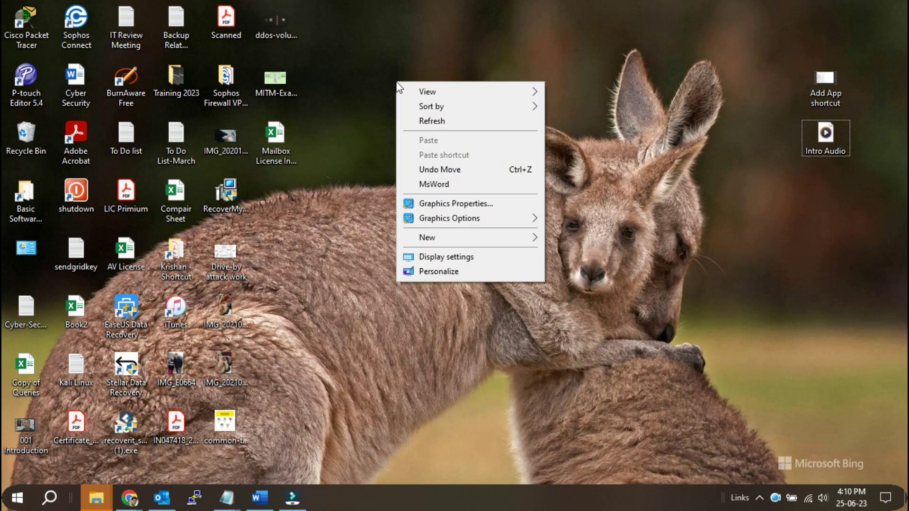
left_click(430, 187)
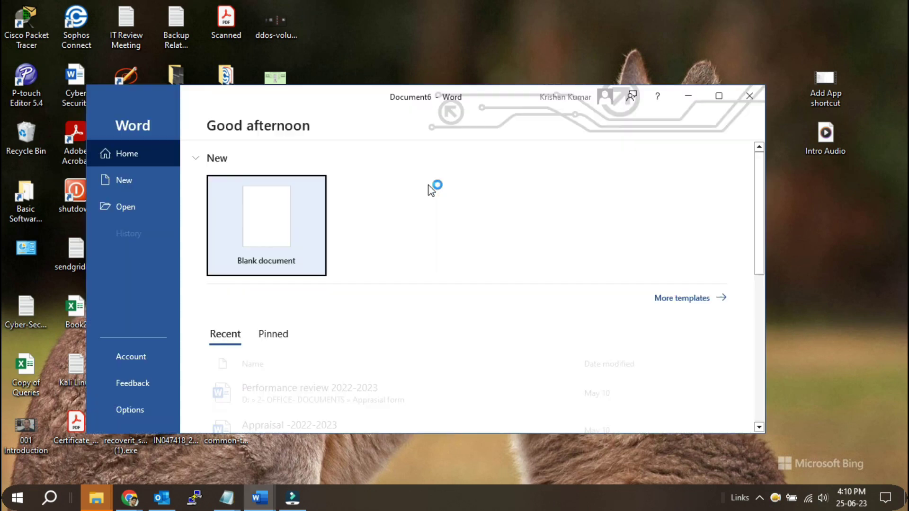
left_click(297, 226)
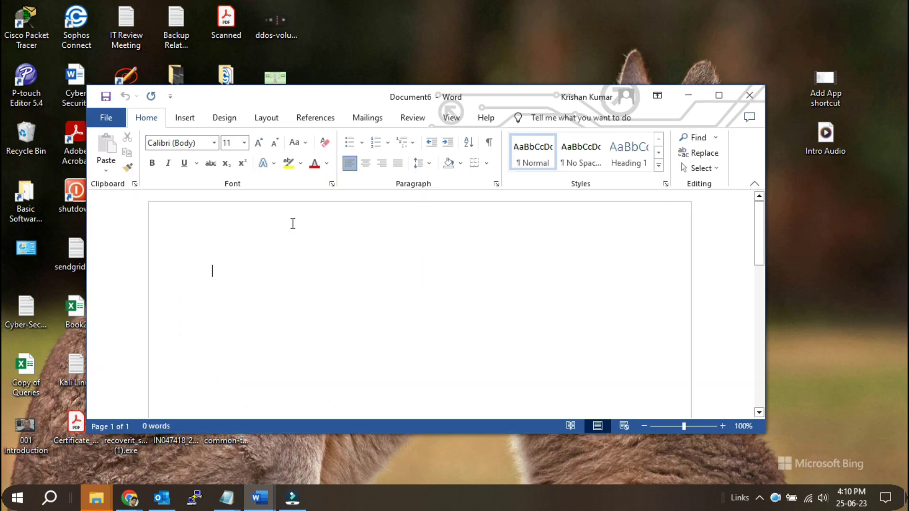
left_click(750, 96)
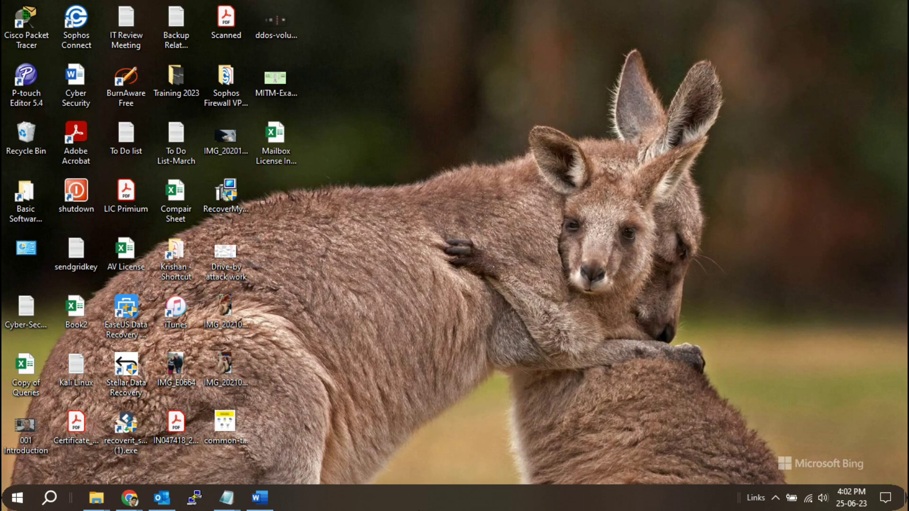
Search Windows for 'word' and open the Word result's file location.
left_click(54, 498)
type("word")
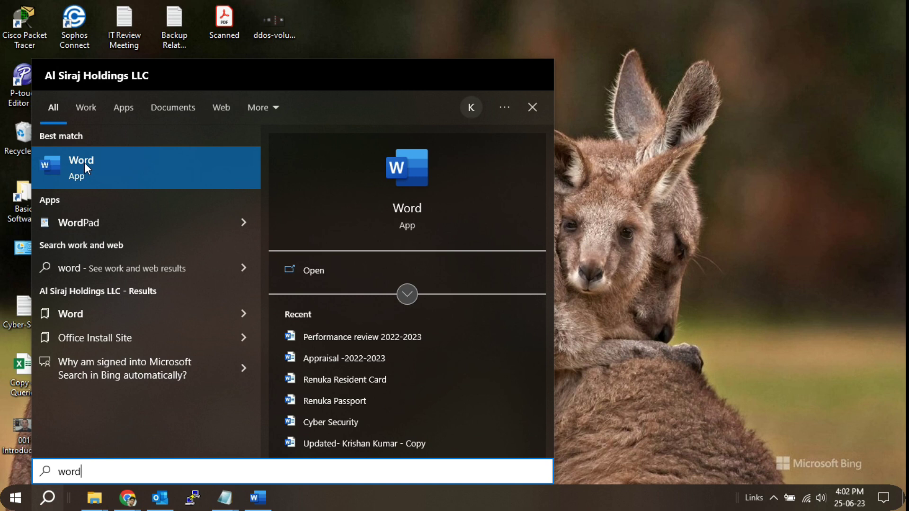
right_click(84, 163)
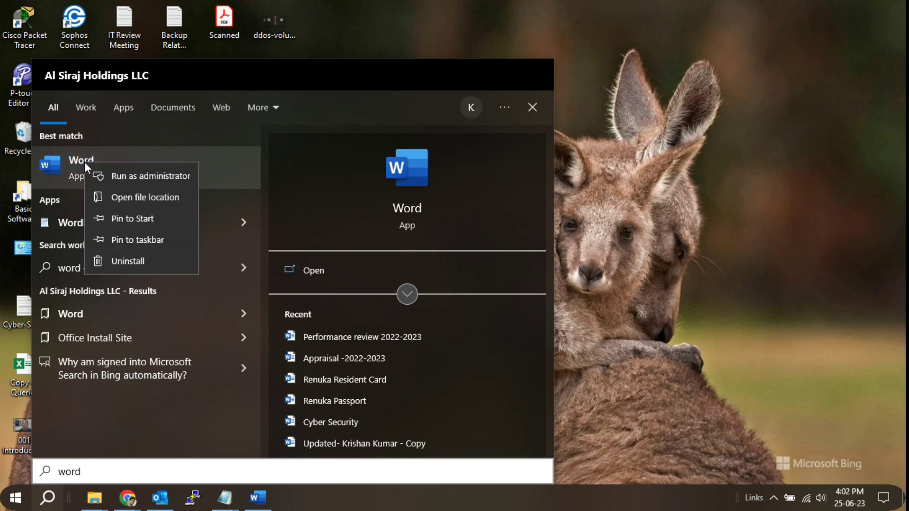
left_click(123, 197)
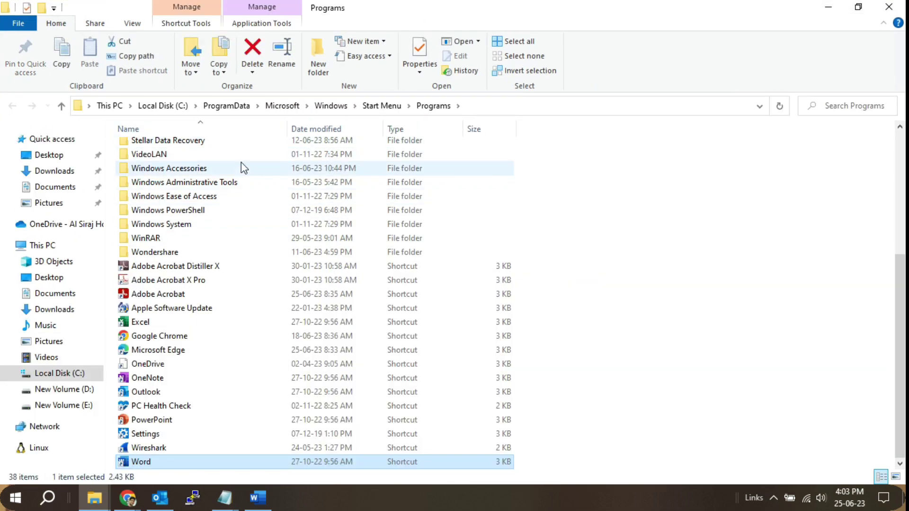
Follow the Word shortcut to the Office16 folder holding the real Word program.
left_click(156, 462)
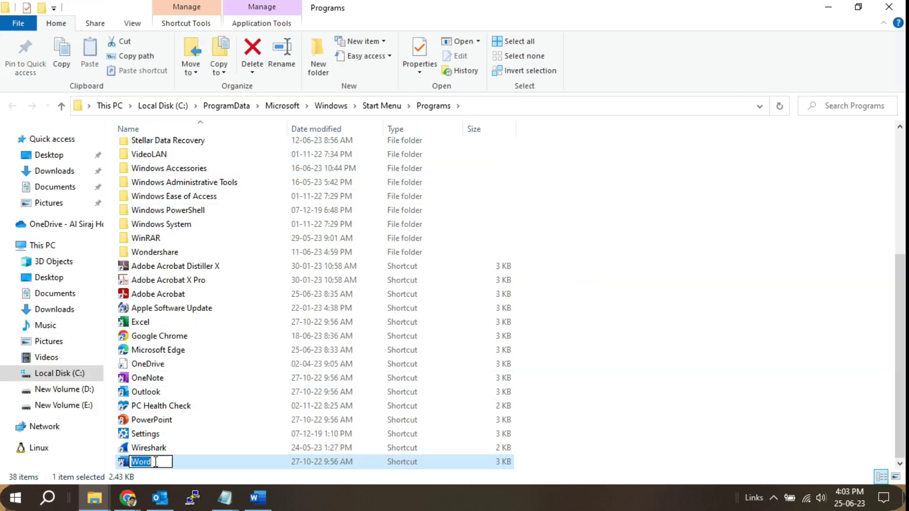
left_click(161, 465)
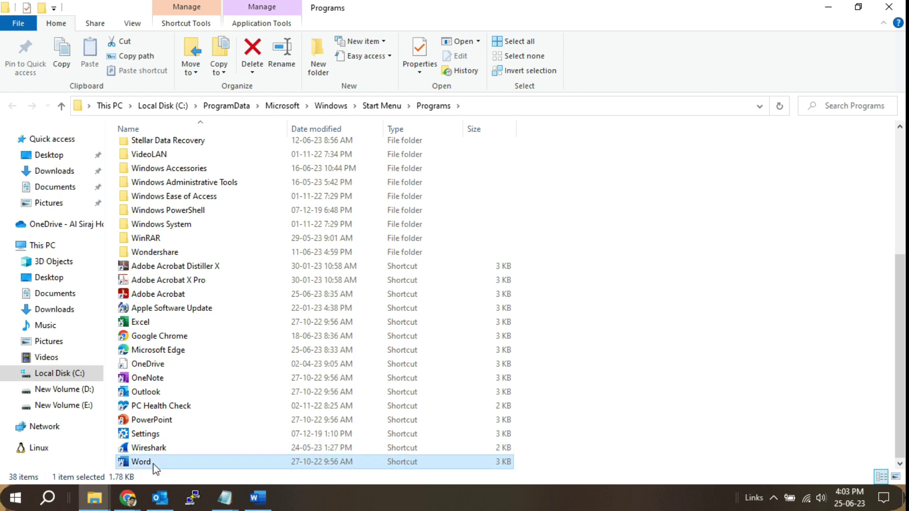
right_click(156, 463)
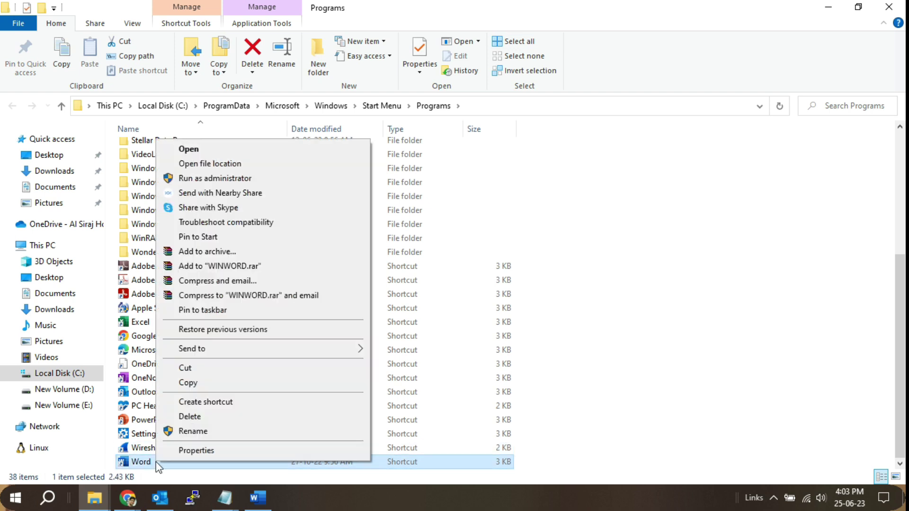
left_click(199, 166)
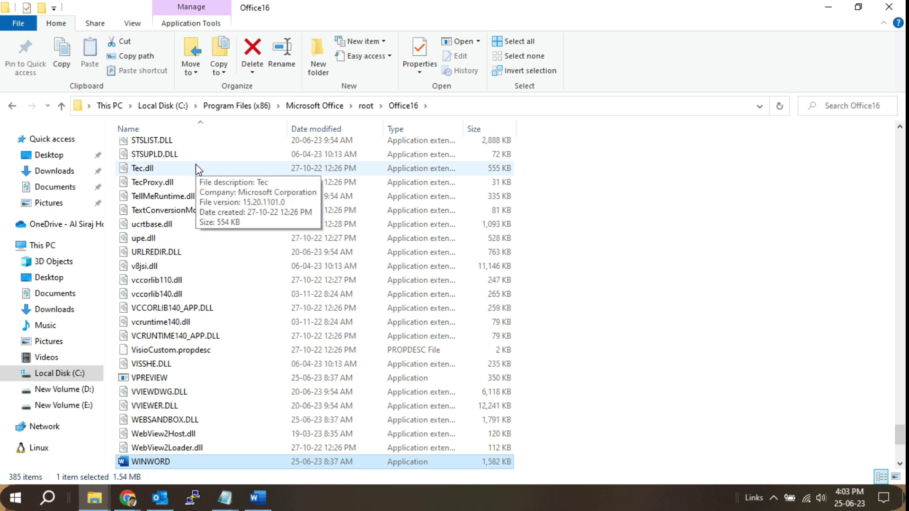
Copy WINWORD's full path with Copy as path, then close File Explorer.
left_click(148, 460)
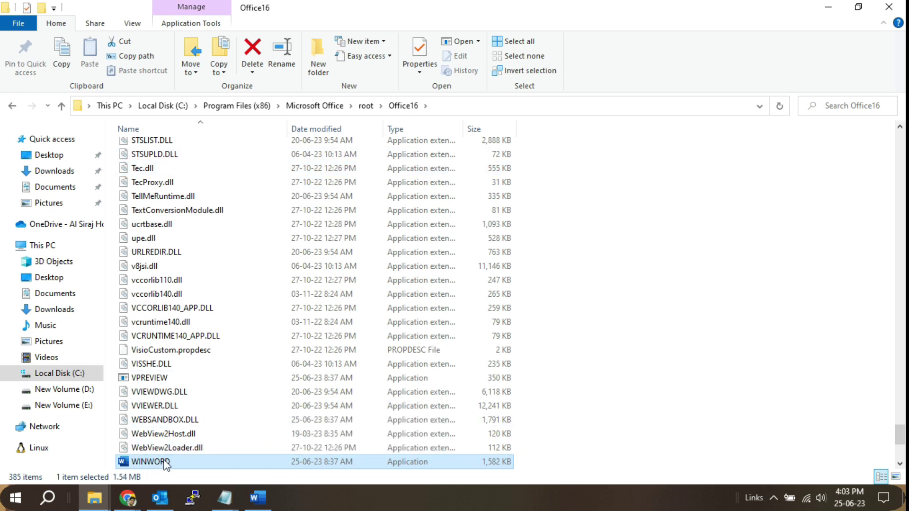
left_click(220, 466)
right_click(171, 465)
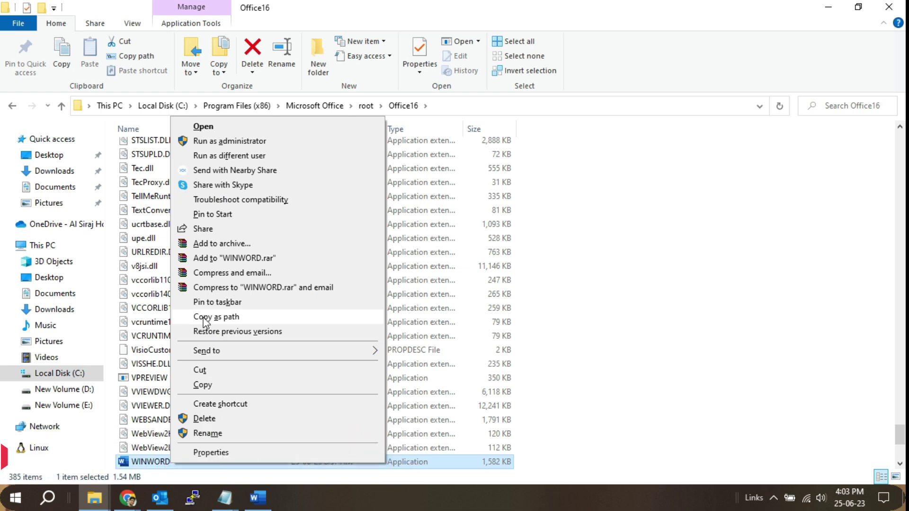
left_click(204, 322)
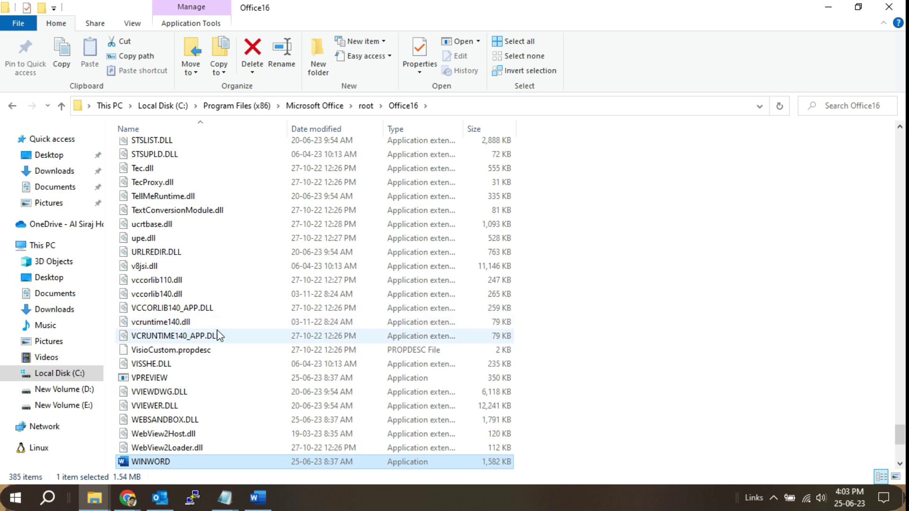
left_click(888, 10)
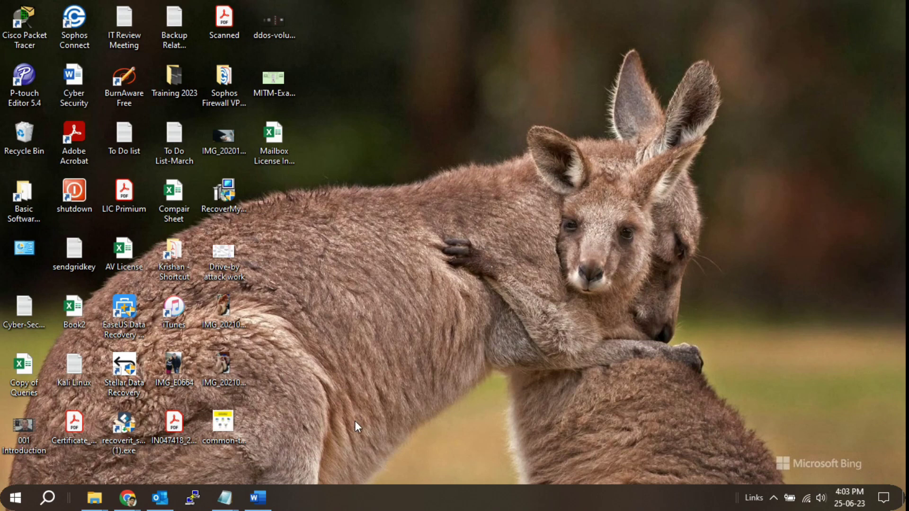
Run regedit from the Win+R dialog to start Registry Editor.
key("super+r")
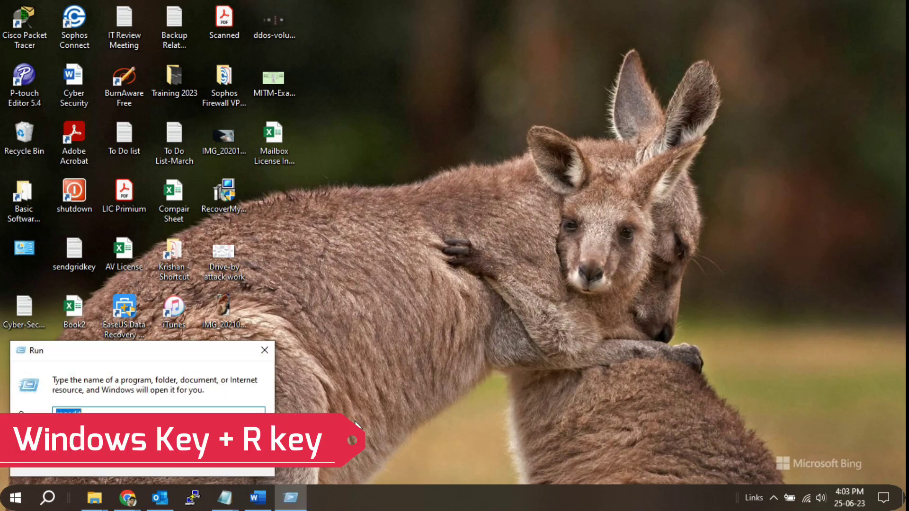
left_click(85, 418)
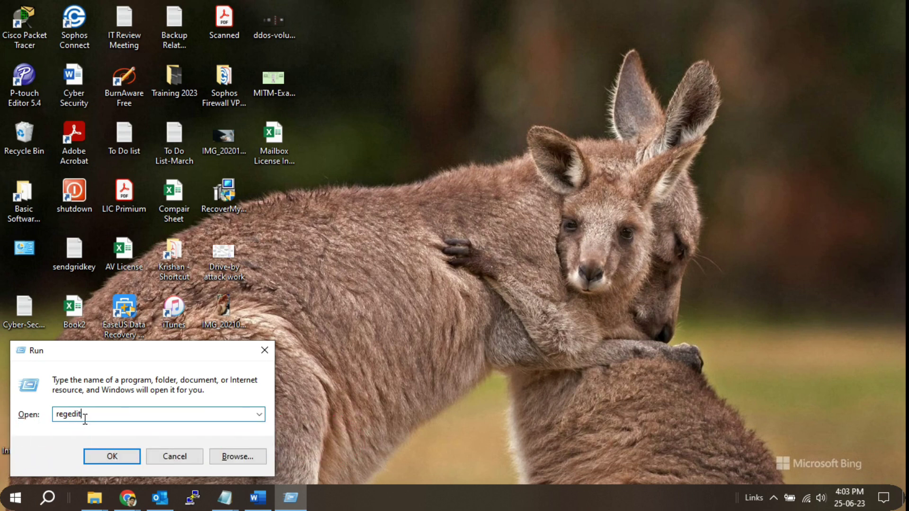
left_click(108, 456)
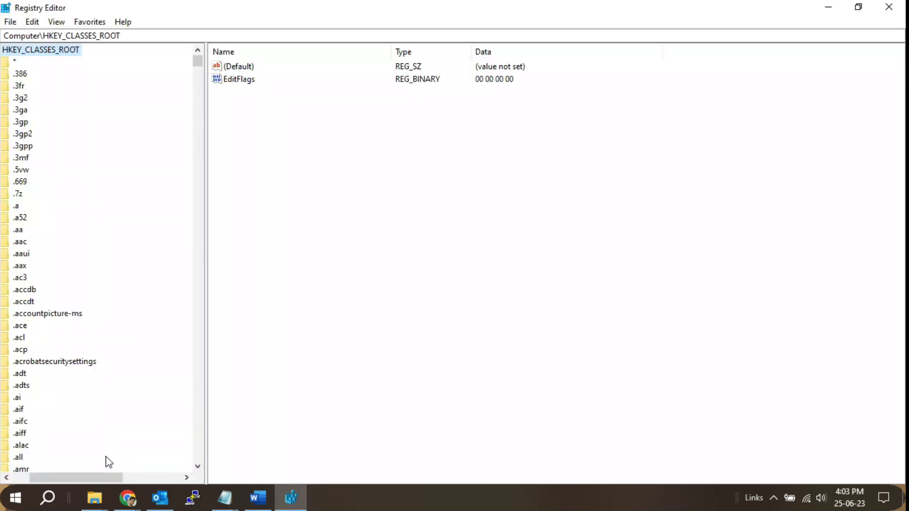
Jump to HKEY_CLASSES_ROOT\Directory via the address bar, then expand Background and select its shell key.
left_click_drag(50, 479, 33, 478)
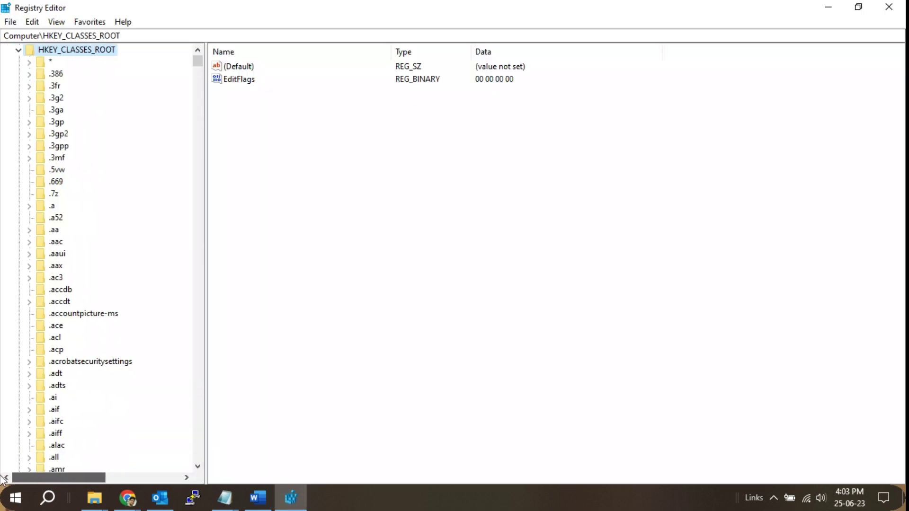
left_click(135, 37)
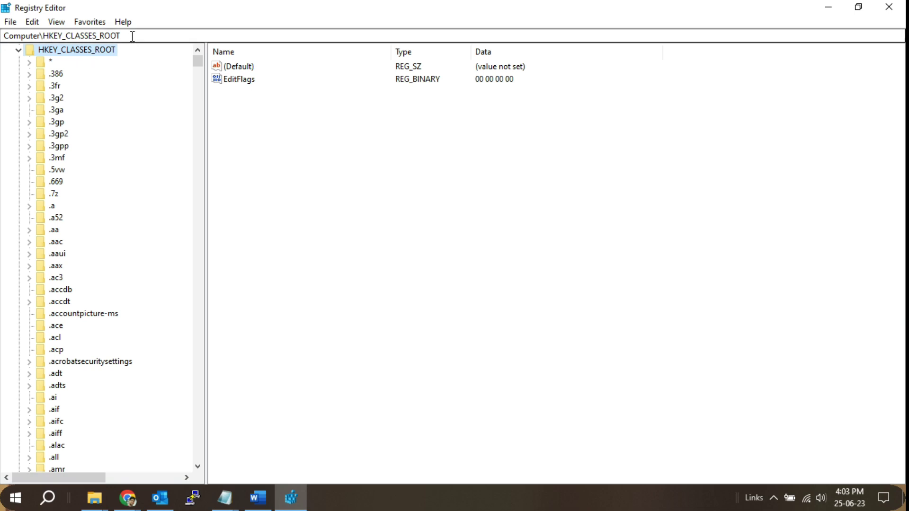
type("\\")
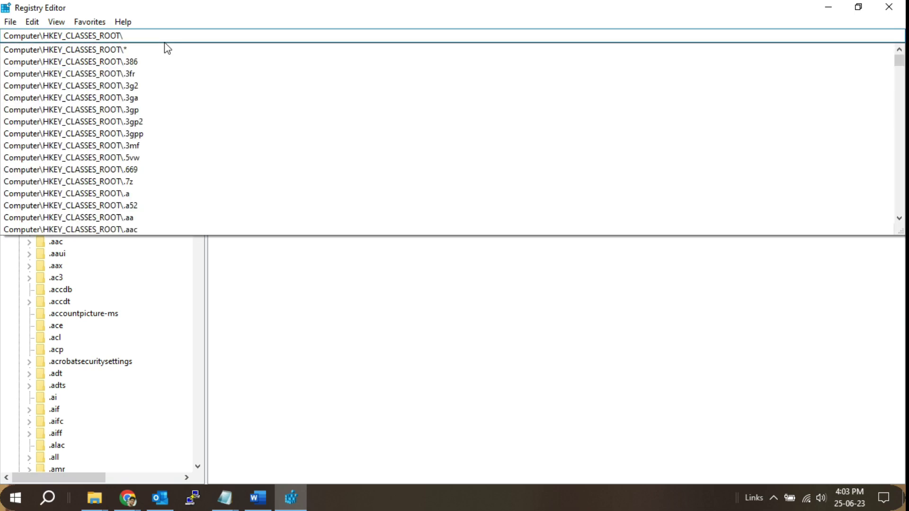
type("di")
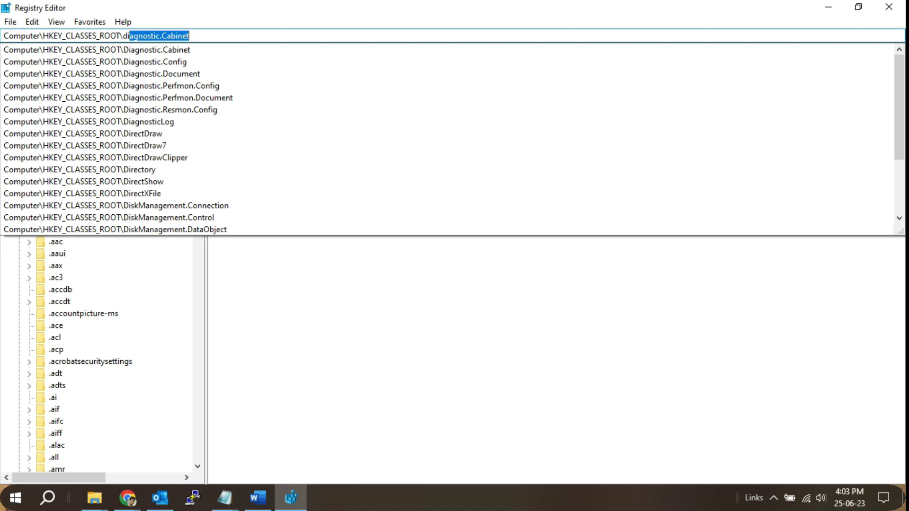
left_click(138, 171)
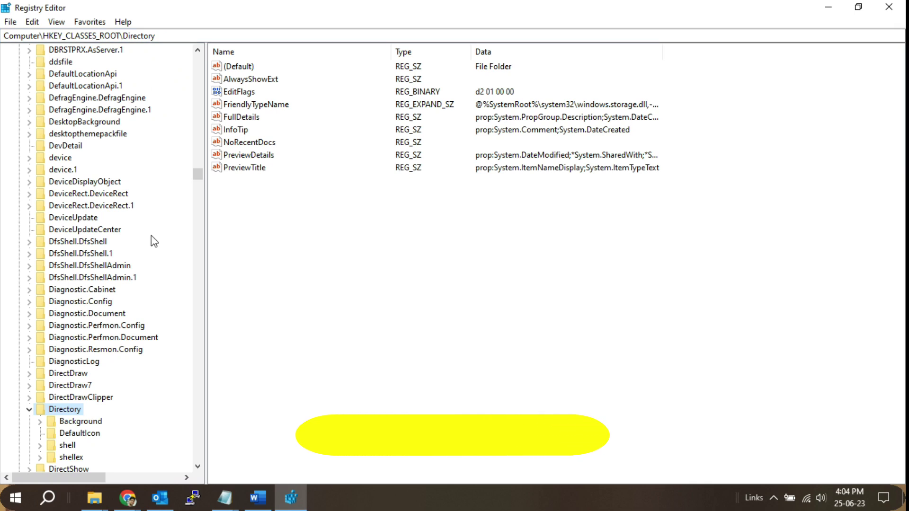
scroll(155, 265, "down", 3)
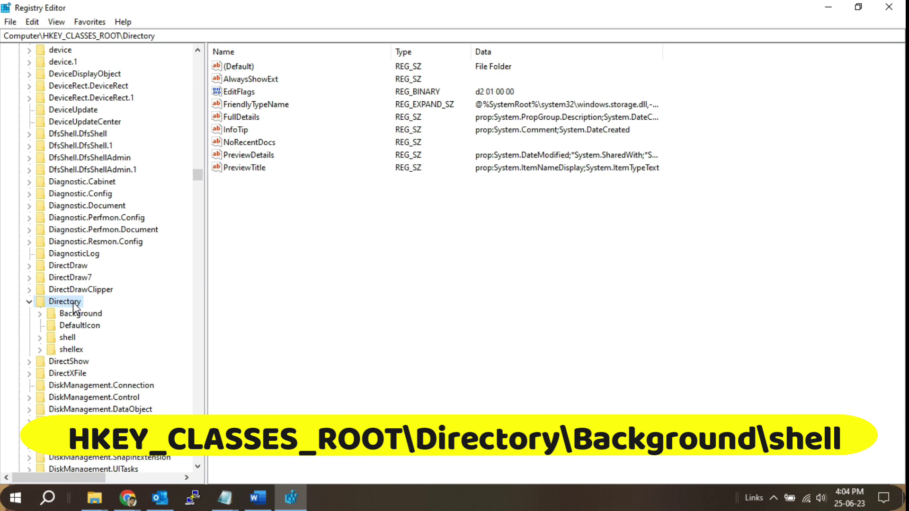
left_click(40, 314)
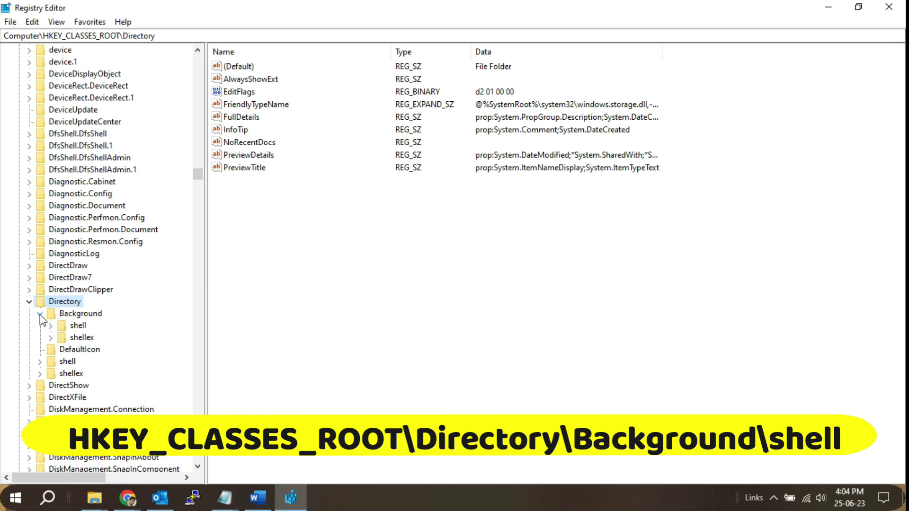
left_click(83, 316)
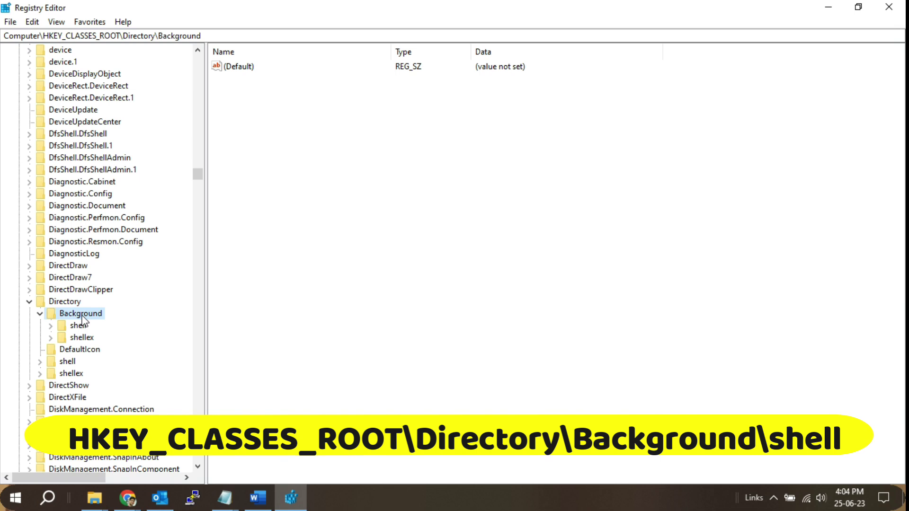
left_click(51, 327)
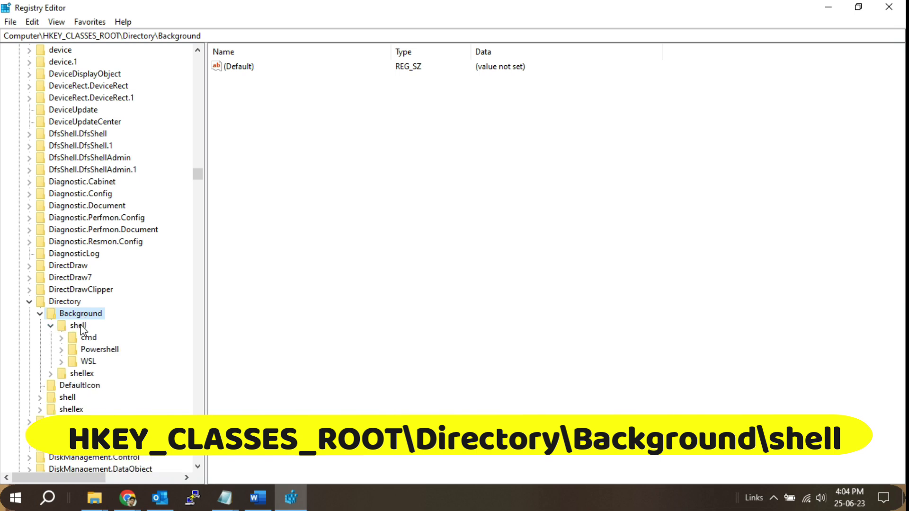
left_click(78, 326)
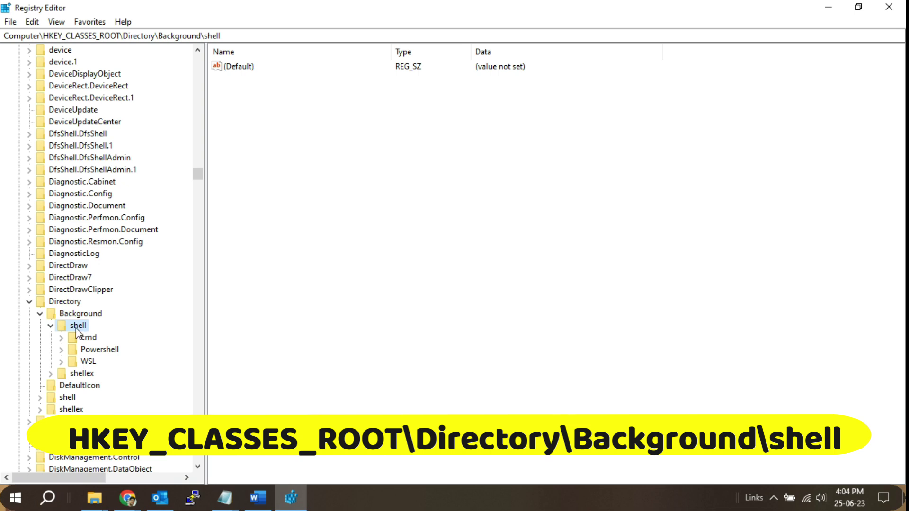
Add a New > Key under shell and name it MsWord, beside cmd, Powershell and WSL.
right_click(77, 328)
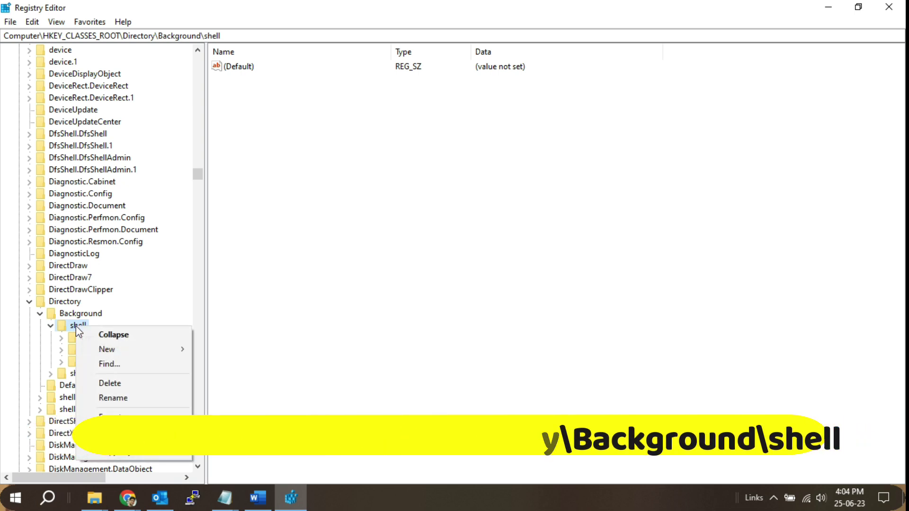
mouse_move(95, 353)
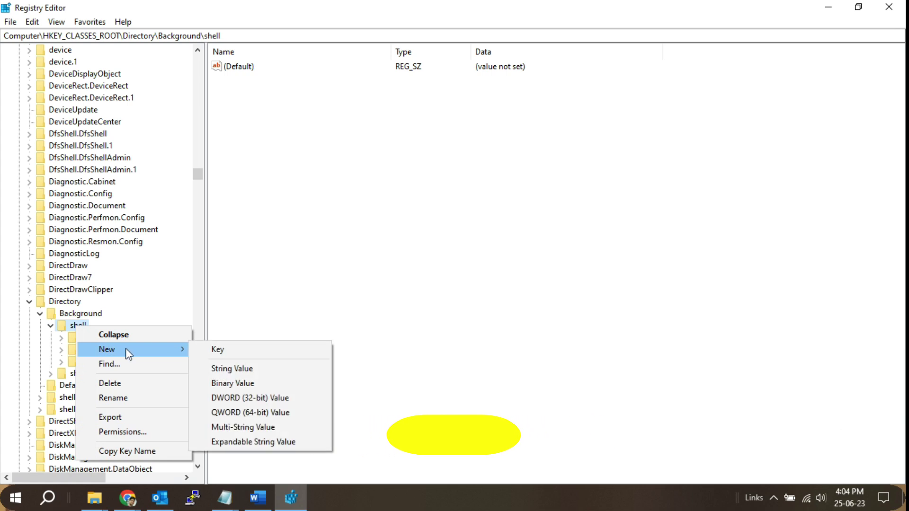
left_click(218, 352)
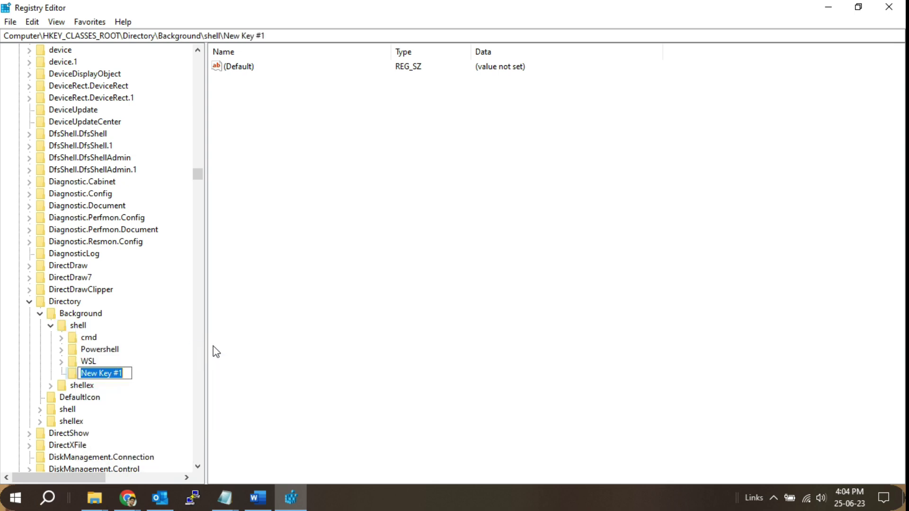
type("MsW")
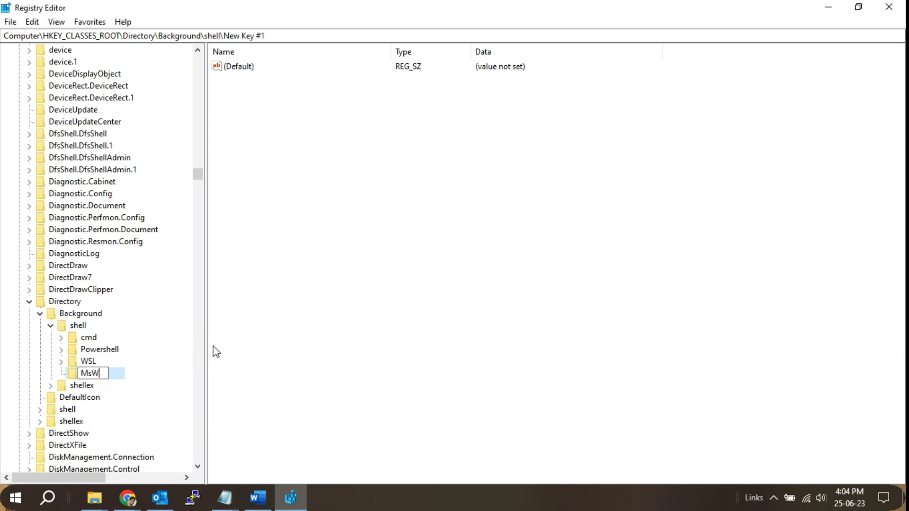
type("ord")
left_click(169, 370)
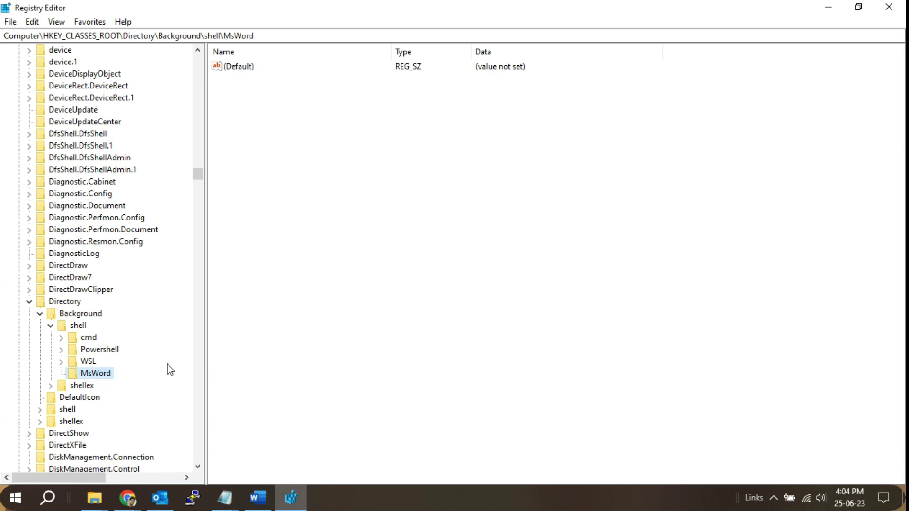
Add a New > Key under MsWord and name it command.
right_click(92, 378)
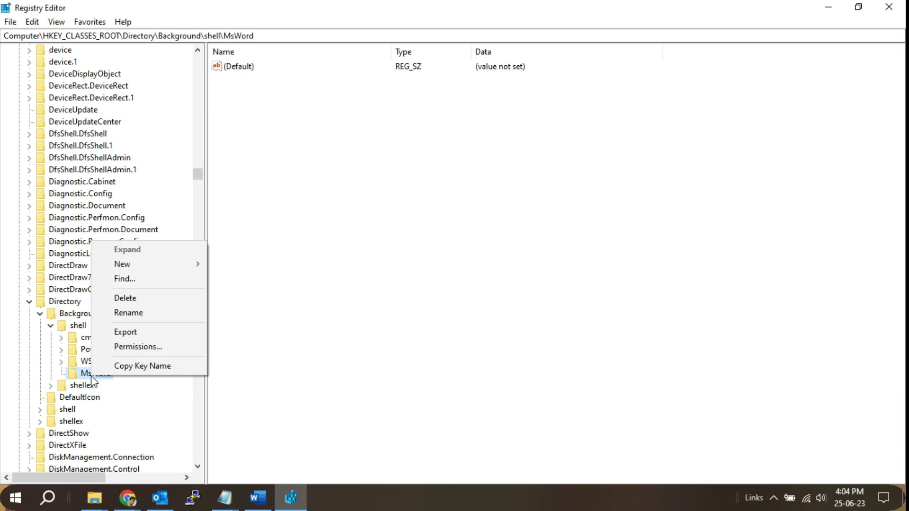
mouse_move(140, 266)
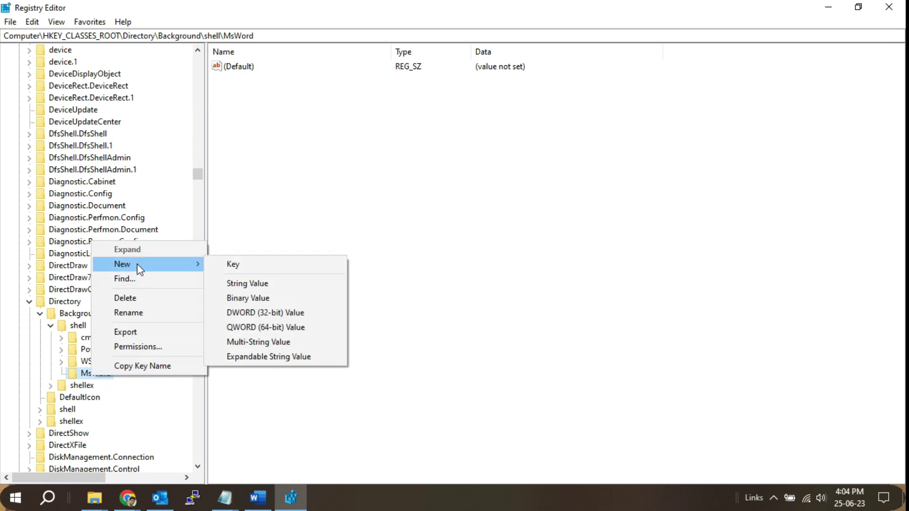
left_click(232, 266)
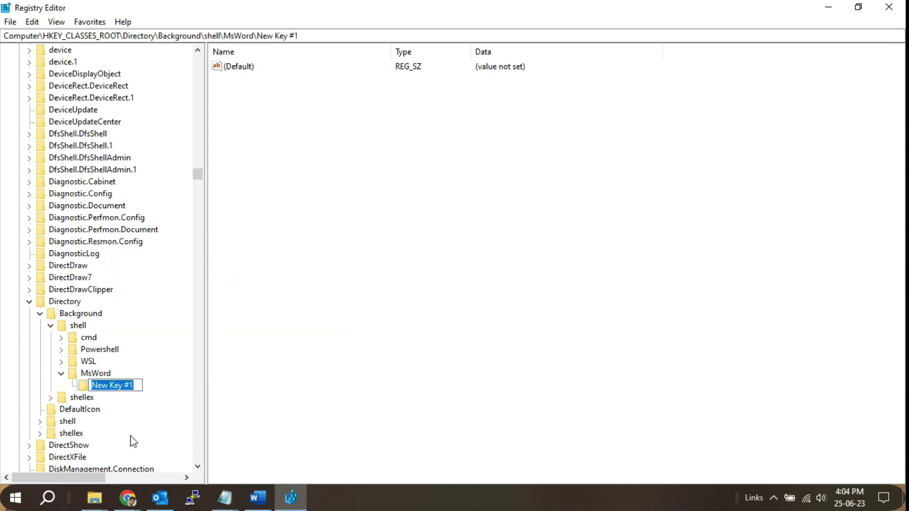
type("command")
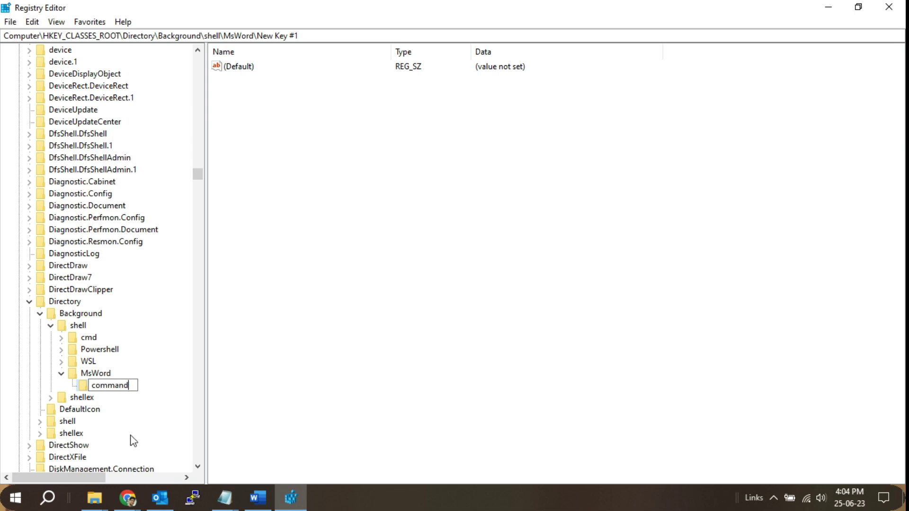
key("Return")
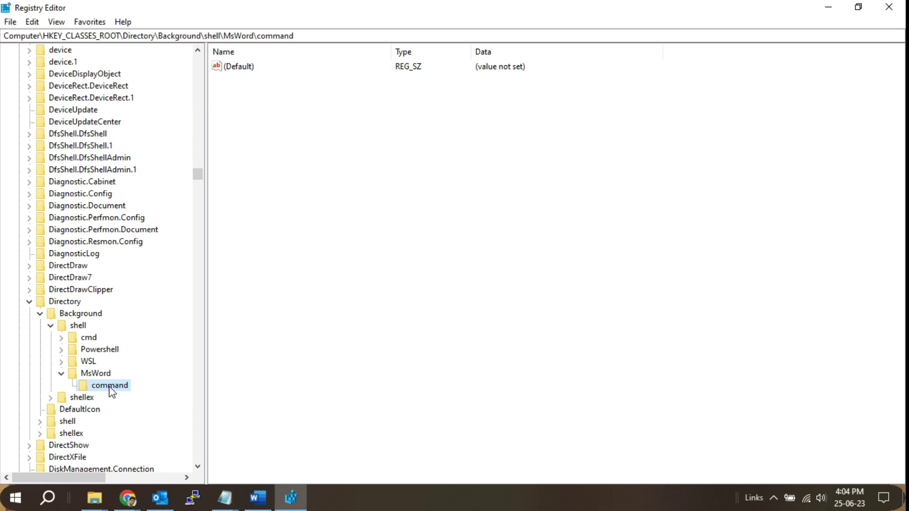
Paste the copied WINWORD.EXE path as the command key's (Default) value and reselect the keys to verify it.
double_click(232, 71)
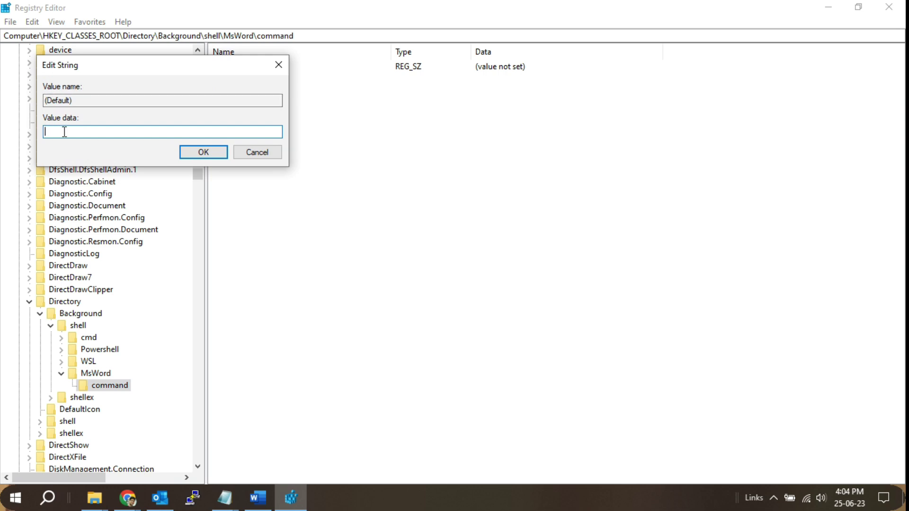
type("\"C:\\Program Files (x86)\\Microsoft Office\\root\\Office16\\WINWORD.EXE\"")
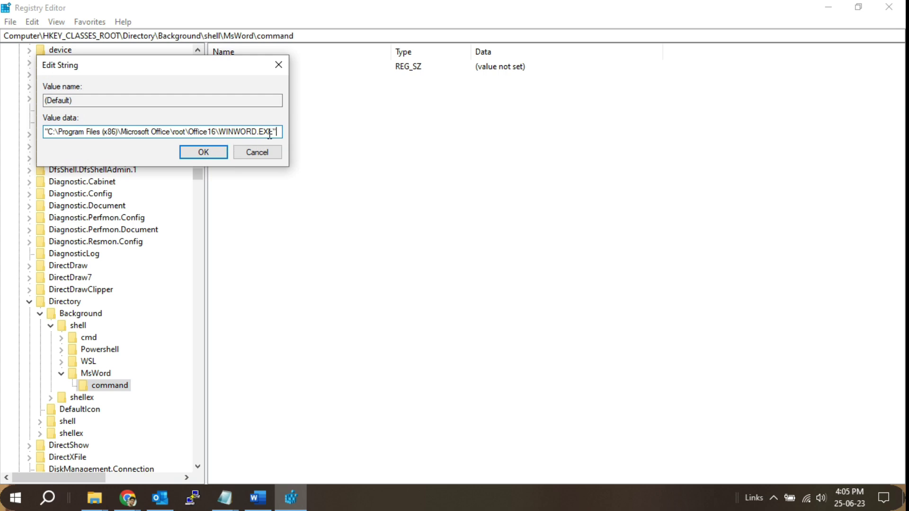
left_click(203, 152)
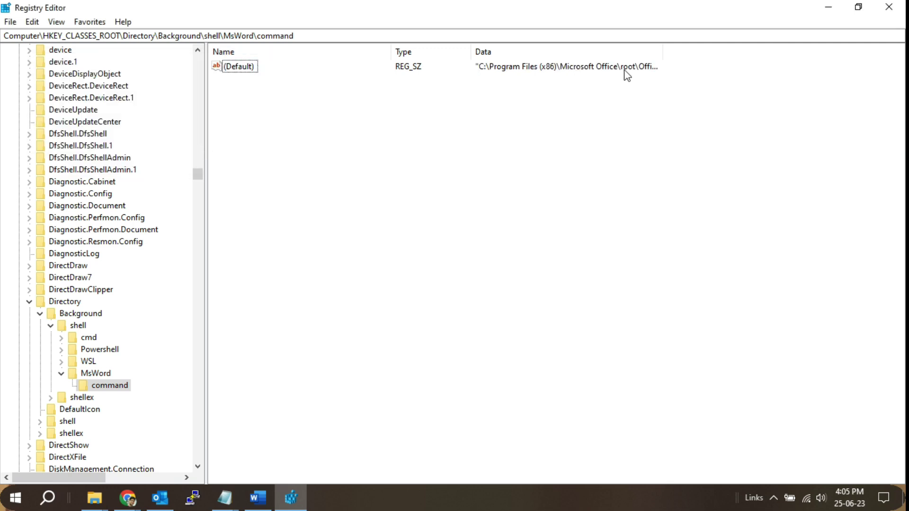
left_click(95, 317)
left_click(83, 326)
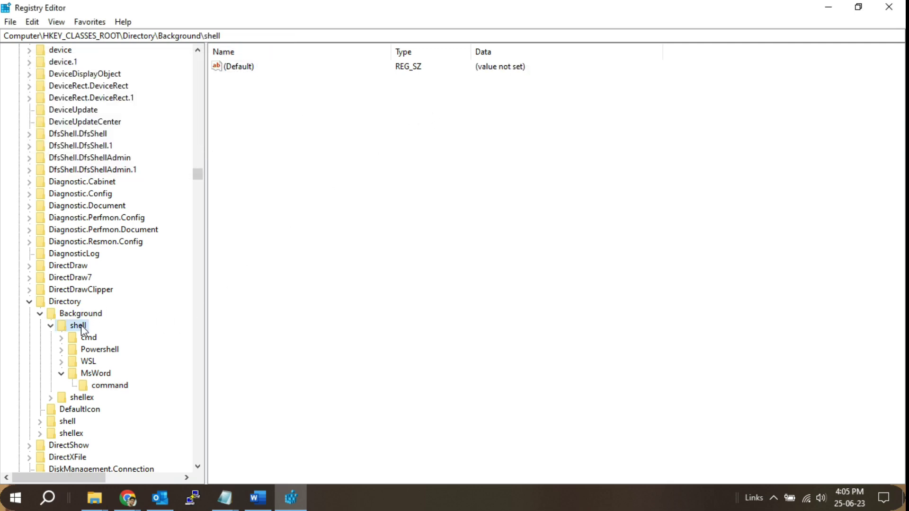
left_click(102, 385)
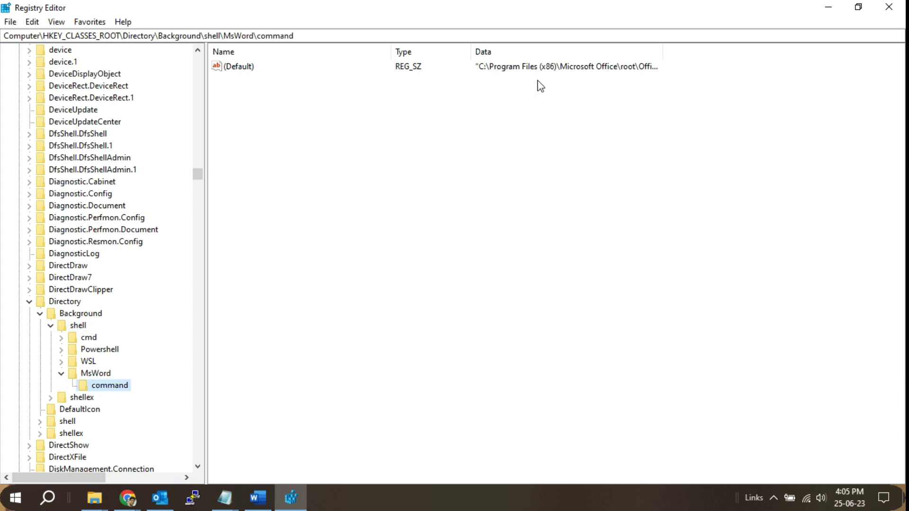
Close Registry Editor and test the desktop MsWord entry, which launches Word, then close Word.
left_click(890, 8)
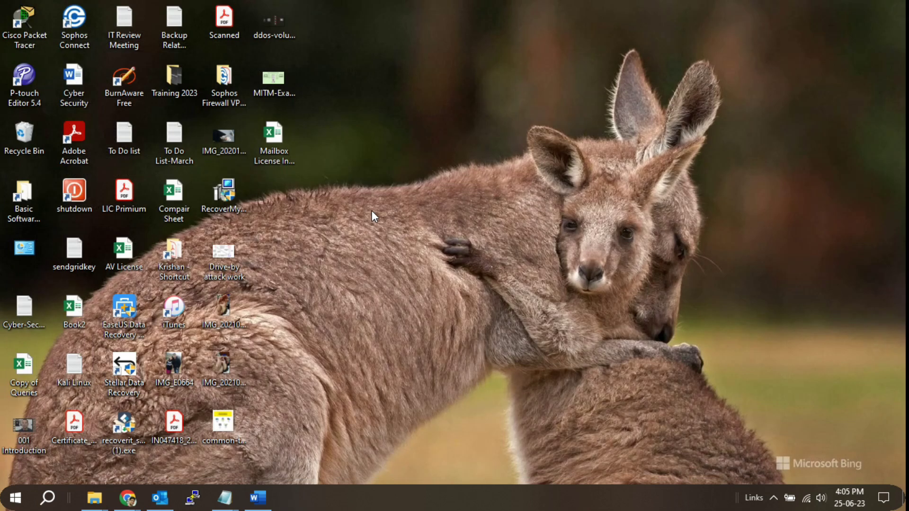
right_click(374, 73)
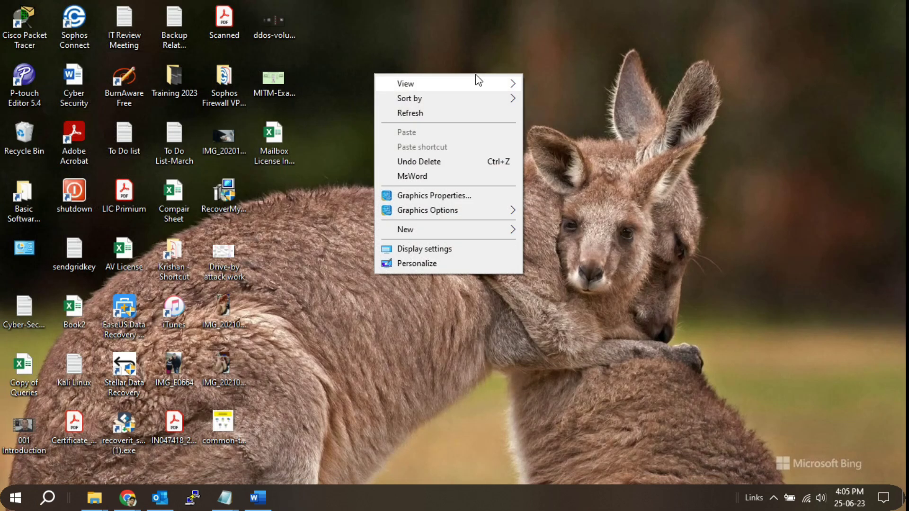
left_click(411, 178)
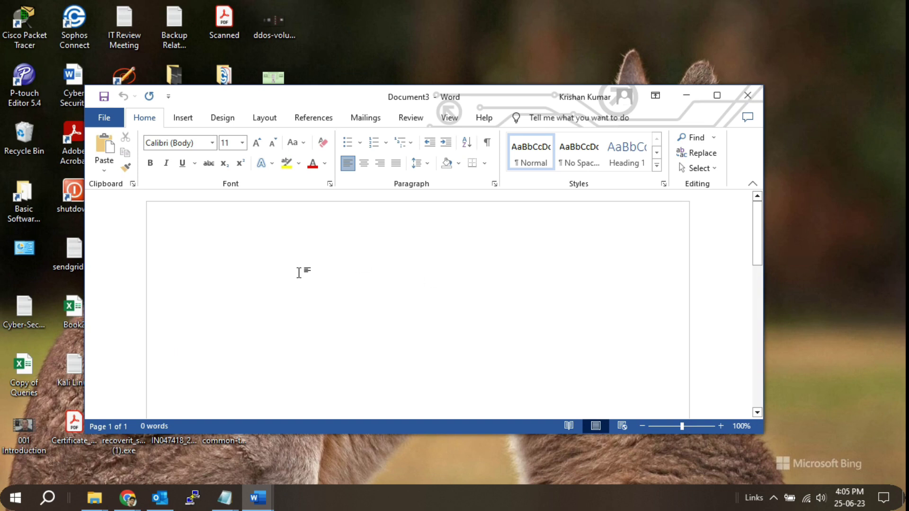
left_click(749, 97)
Refresh the desktop, launch Word via MsWord again, type test text, and close without saving.
right_click(468, 72)
left_click(514, 111)
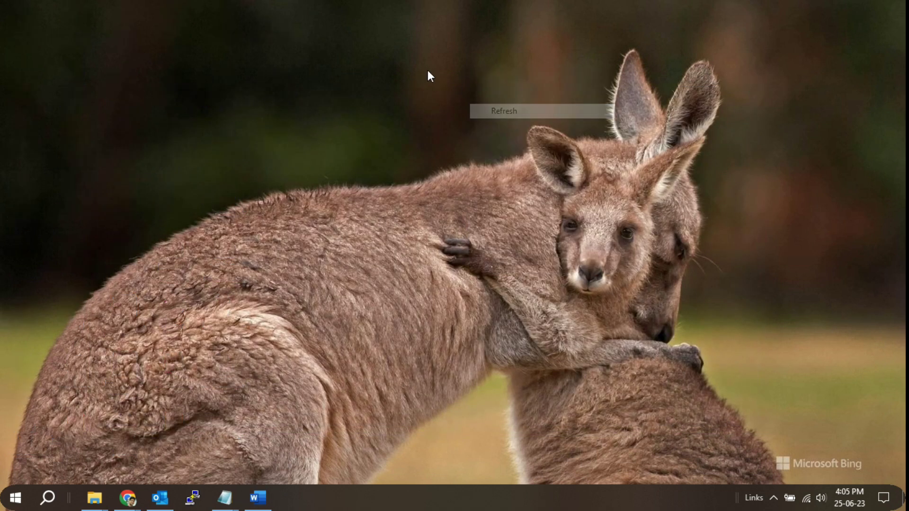
right_click(423, 66)
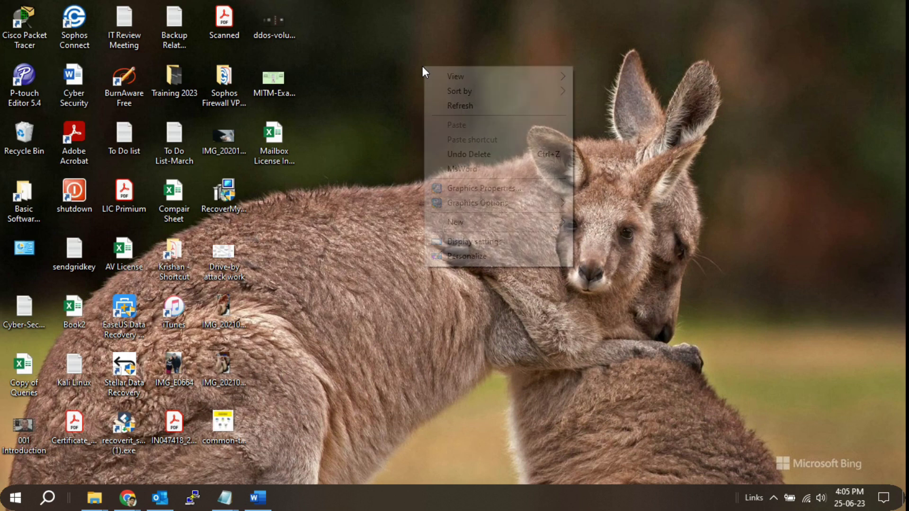
left_click(466, 170)
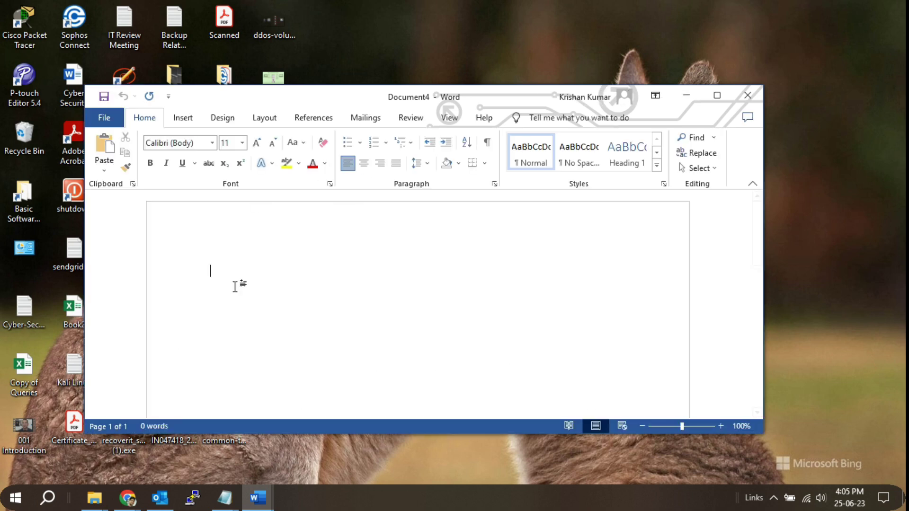
type("dasdafsdafsadf")
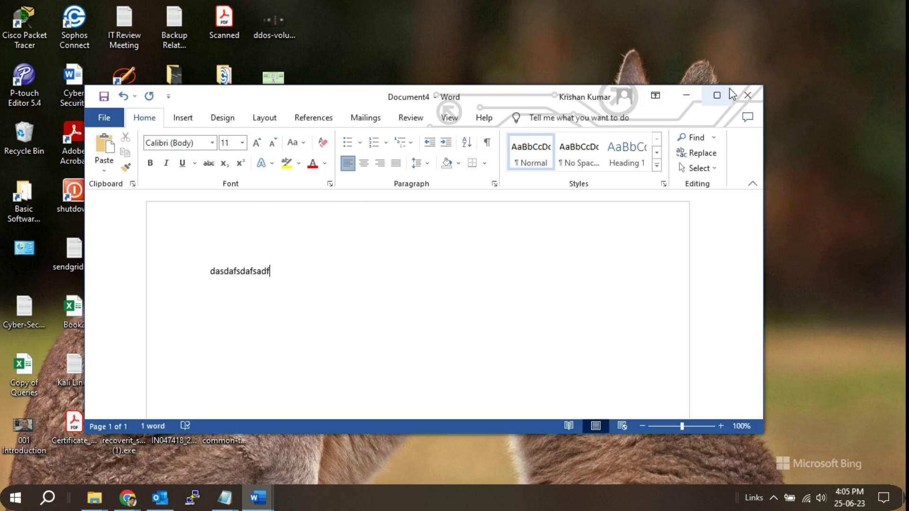
left_click(748, 95)
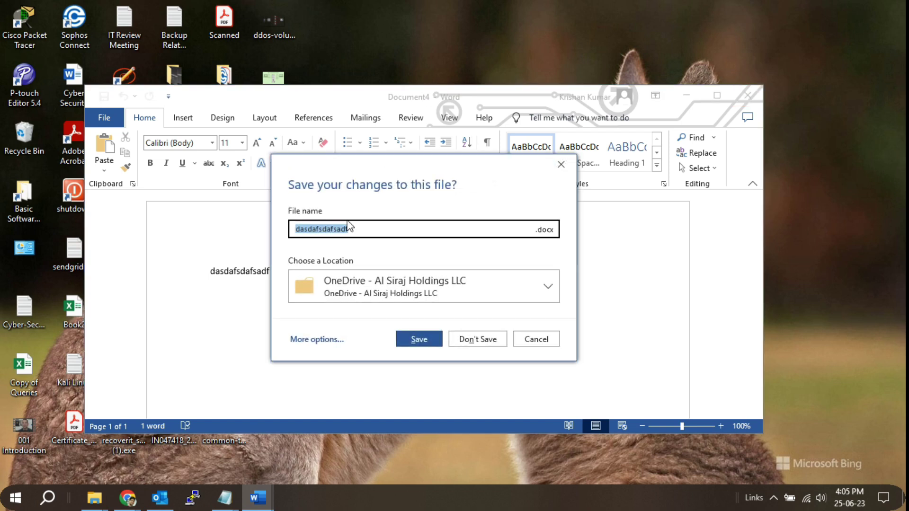
left_click(486, 341)
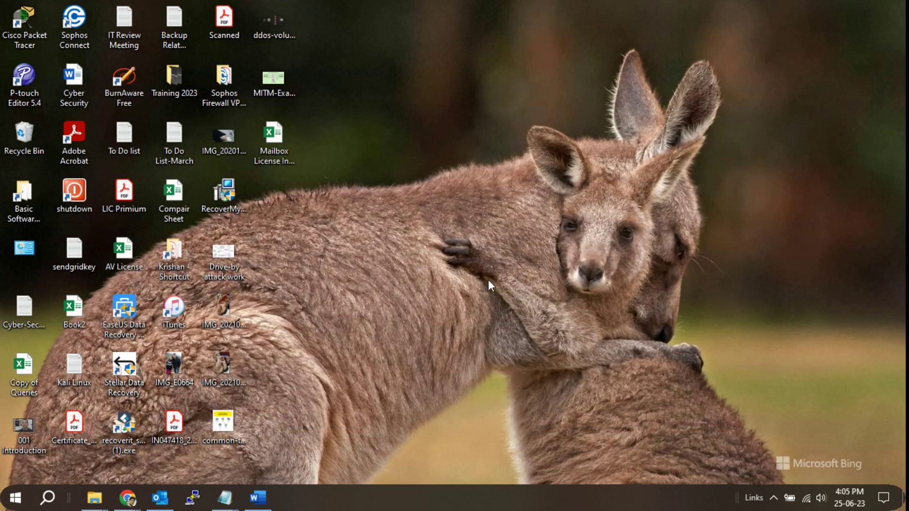